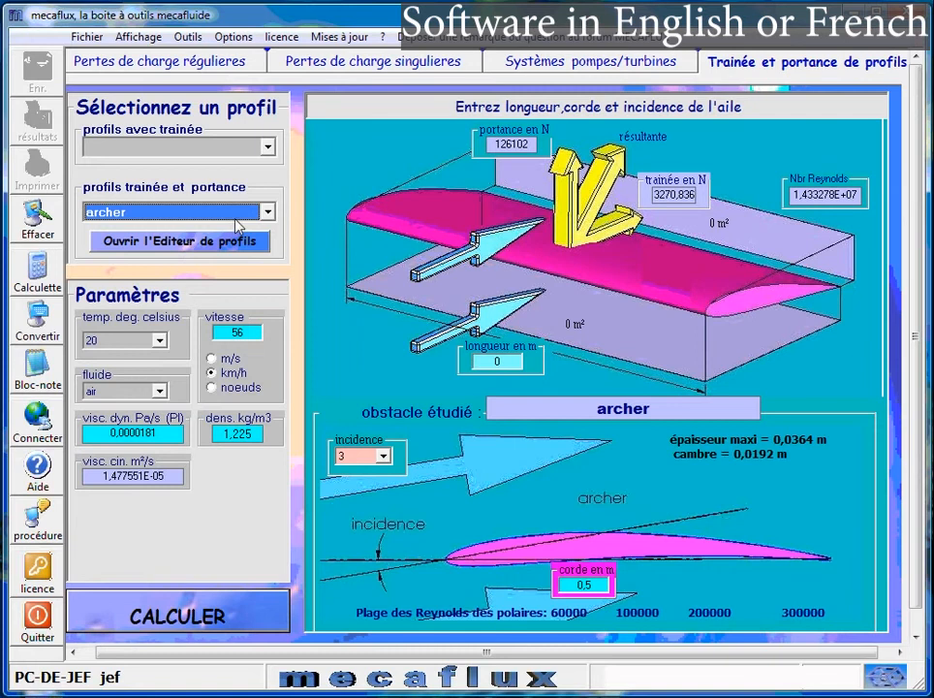
Browse the built-in lift and drag profiles, including naca2414 and naca0009, and select m6(65)
{"action": "key", "text": "Down"}
{"action": "key", "text": "Down"}
{"action": "key", "text": "Down"}
{"action": "key", "text": "Down"}
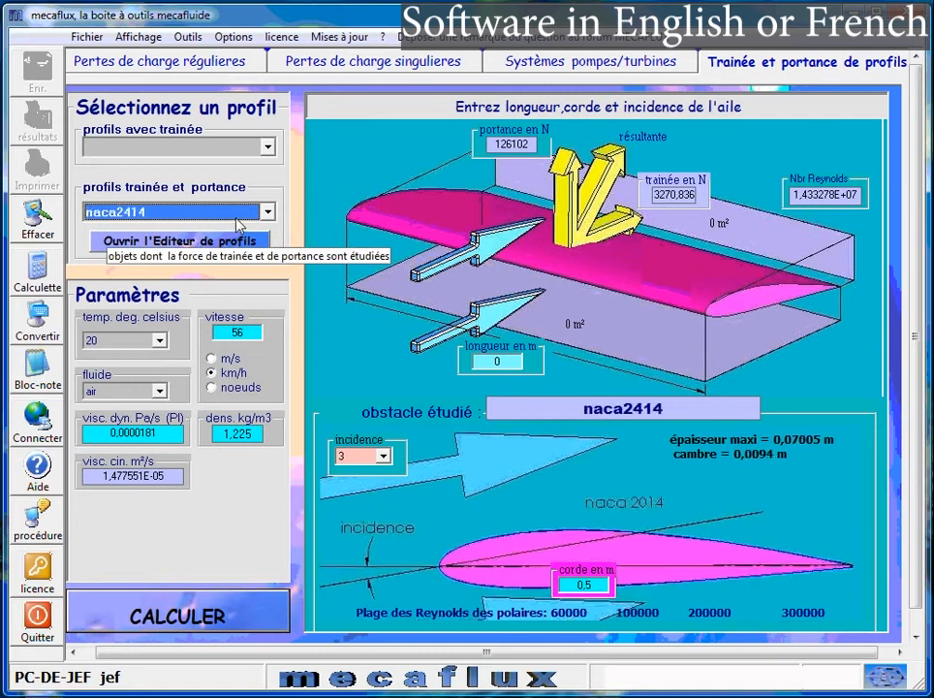
{"action": "key", "text": "Down"}
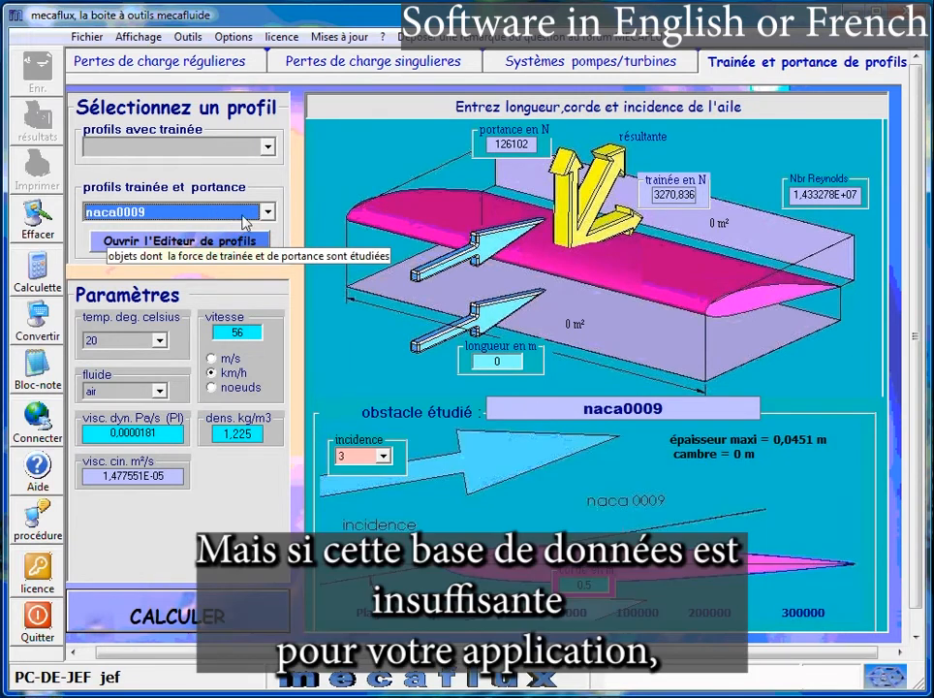
{"action": "left_click", "coordinate": [265, 216]}
{"action": "mouse_move", "coordinate": [268, 292]}
{"action": "left_mouse_down"}
{"action": "mouse_move", "coordinate": [271, 256]}
{"action": "mouse_move", "coordinate": [268, 300]}
{"action": "left_mouse_up"}
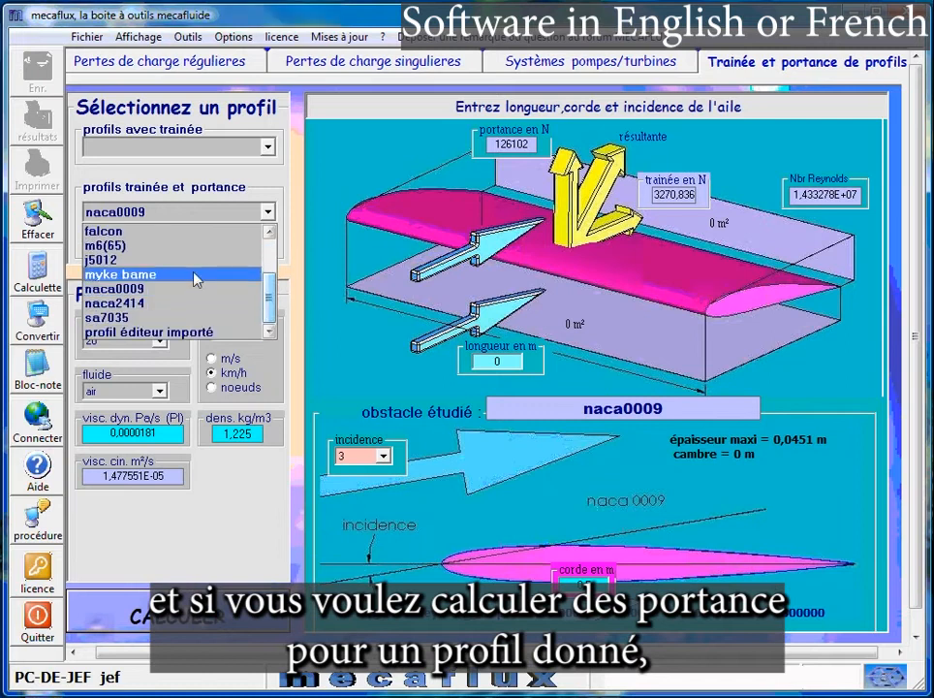
{"action": "left_click", "coordinate": [165, 246]}
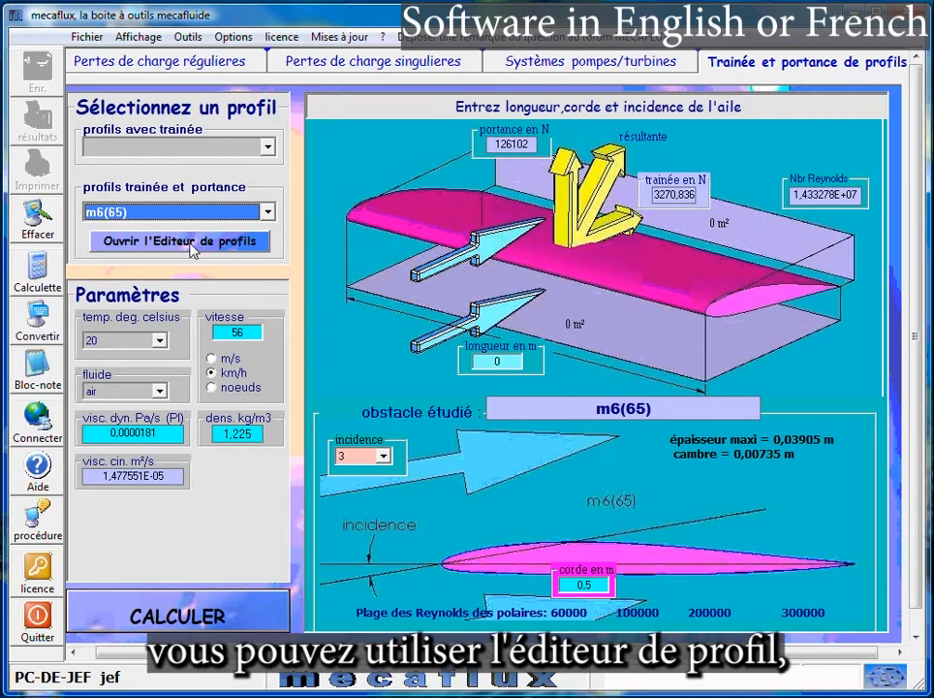
In the profile editor, generate a NACA 4-digit profile with camber 3, camber position 4 and thickness 12, and use it
{"action": "left_click", "coordinate": [193, 249]}
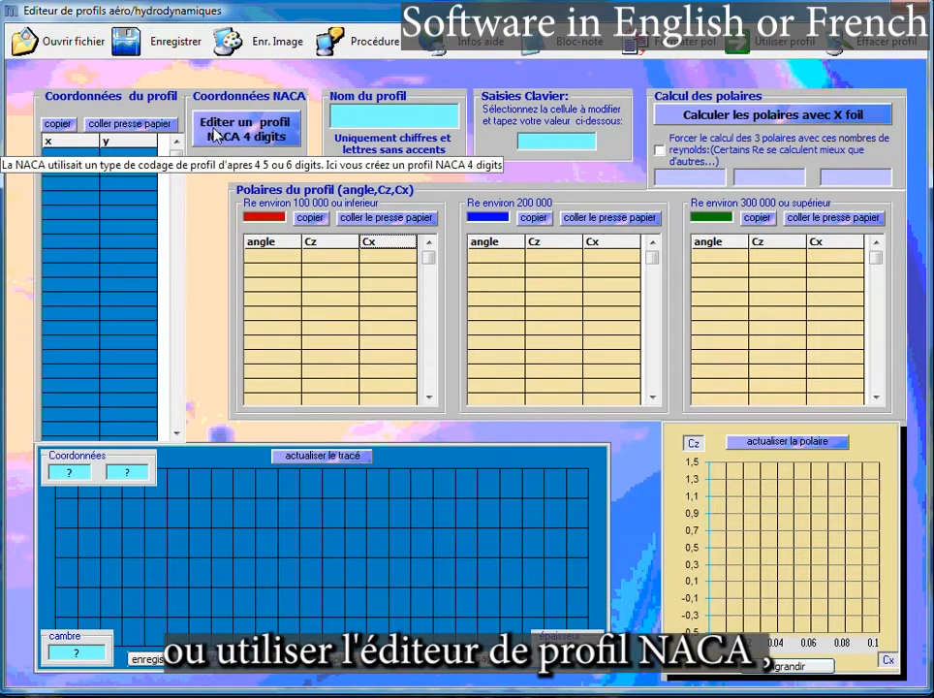
{"action": "left_click", "coordinate": [250, 139]}
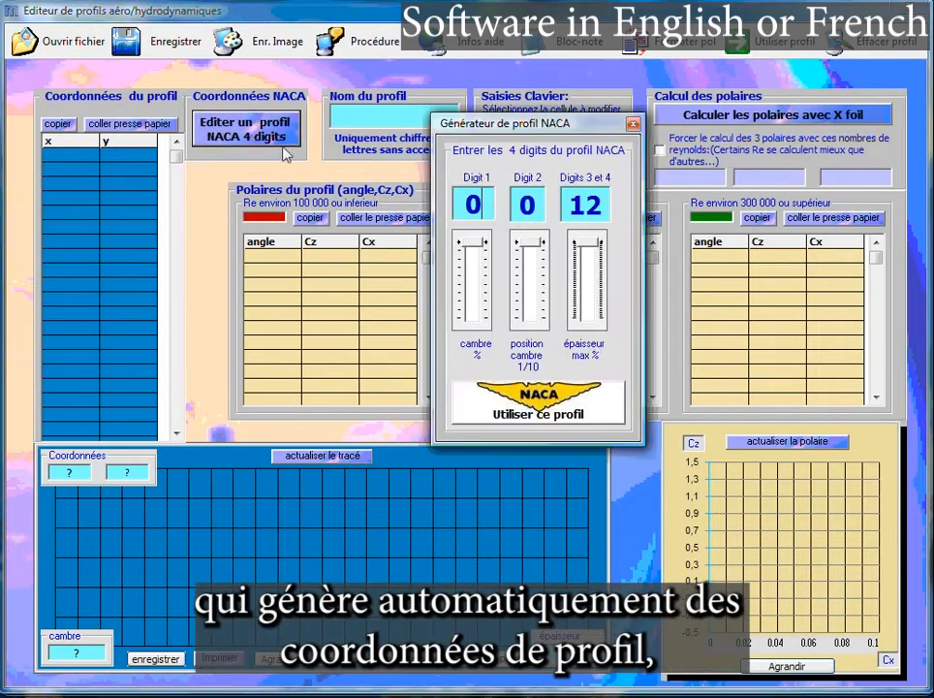
{"action": "mouse_move", "coordinate": [485, 130]}
{"action": "left_mouse_down"}
{"action": "mouse_move", "coordinate": [482, 147]}
{"action": "mouse_move", "coordinate": [472, 147]}
{"action": "left_mouse_up"}
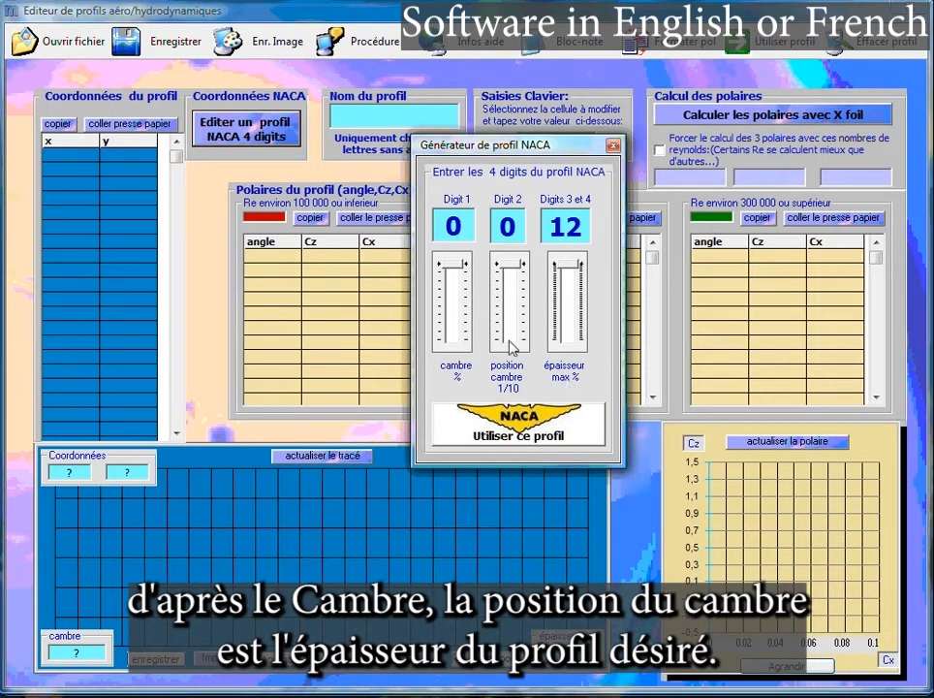
{"action": "mouse_move", "coordinate": [451, 264]}
{"action": "left_mouse_down"}
{"action": "mouse_move", "coordinate": [458, 299]}
{"action": "mouse_move", "coordinate": [506, 266]}
{"action": "mouse_move", "coordinate": [505, 304]}
{"action": "left_mouse_up"}
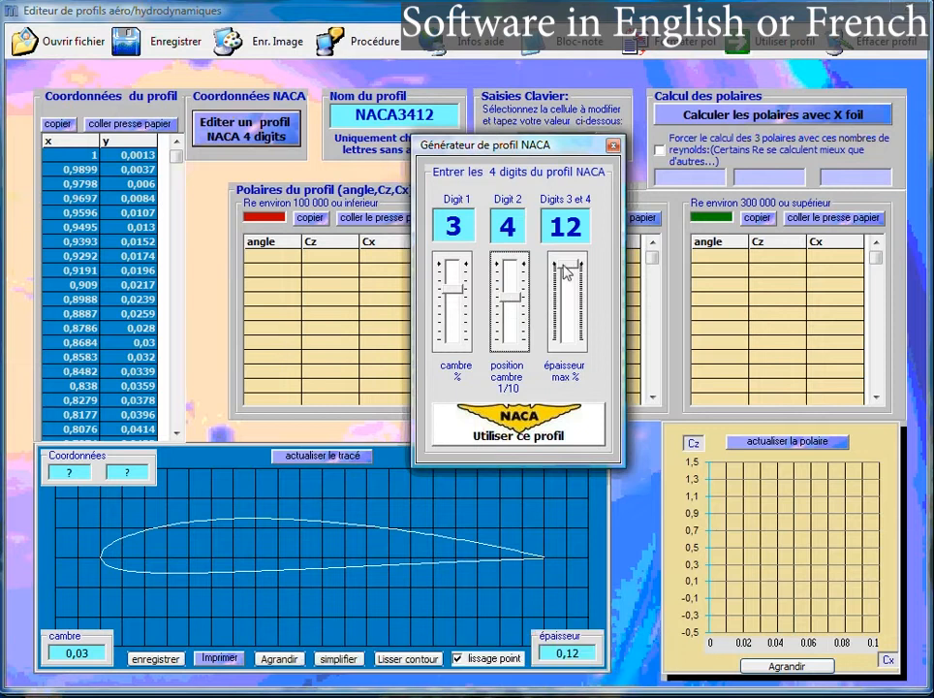
{"action": "left_click_drag", "start_coordinate": [566, 265], "coordinate": [569, 282]}
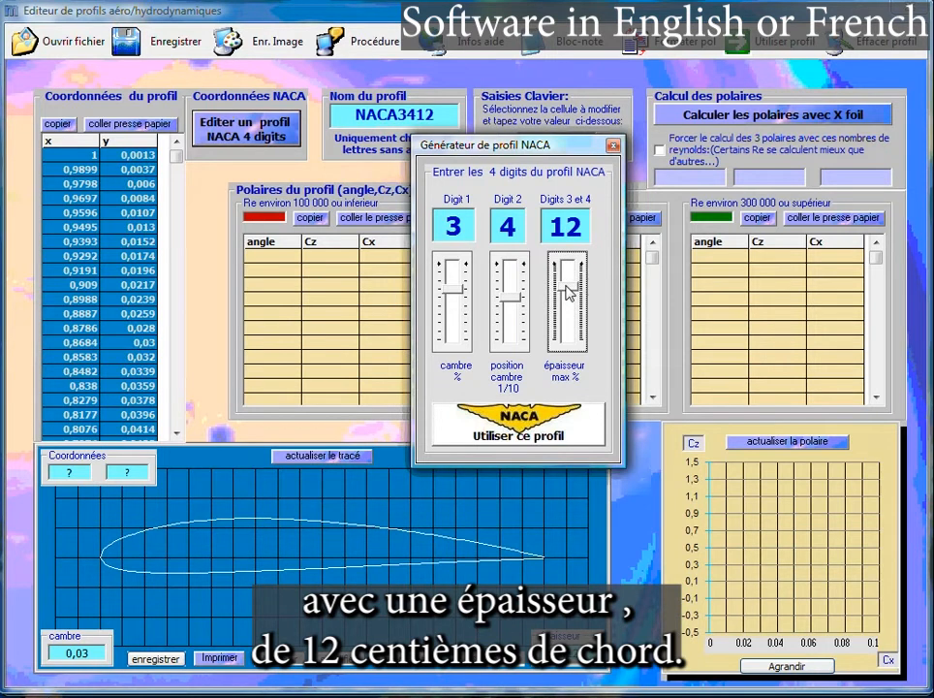
{"action": "left_click", "coordinate": [534, 452]}
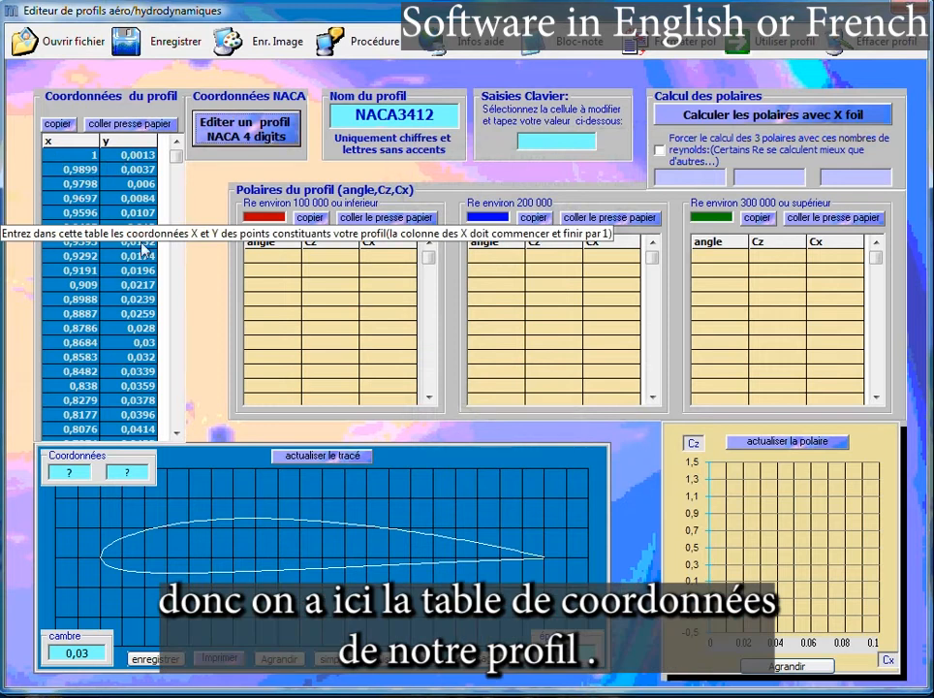
Examine the x and y coordinate table of the generated NACA3412 profile
{"action": "scroll", "coordinate": [113, 276], "scroll_direction": "down", "scroll_amount": 20}
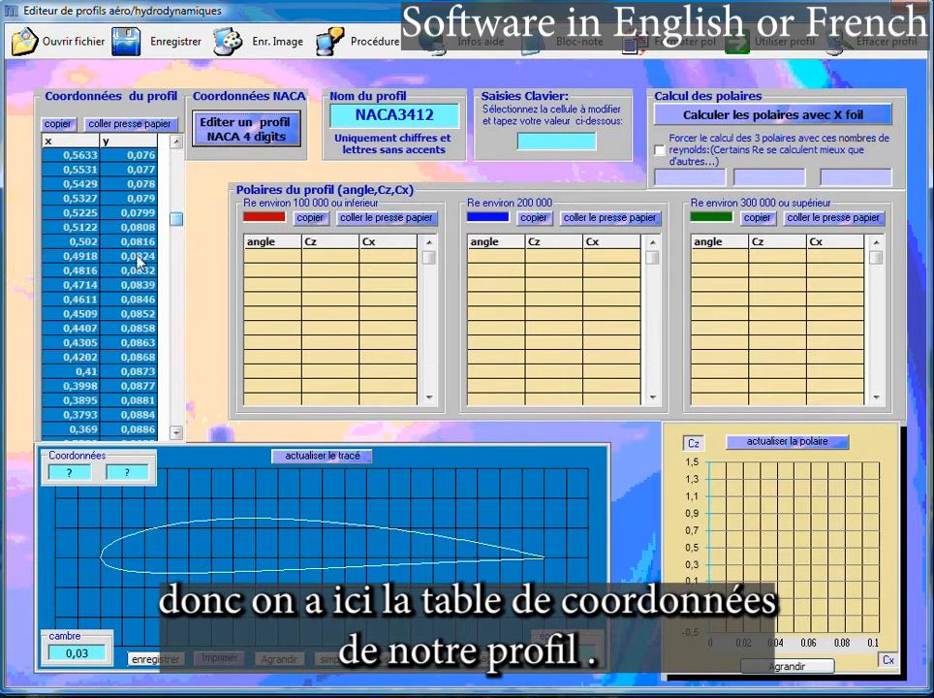
{"action": "scroll", "coordinate": [114, 275], "scroll_direction": "down", "scroll_amount": 18}
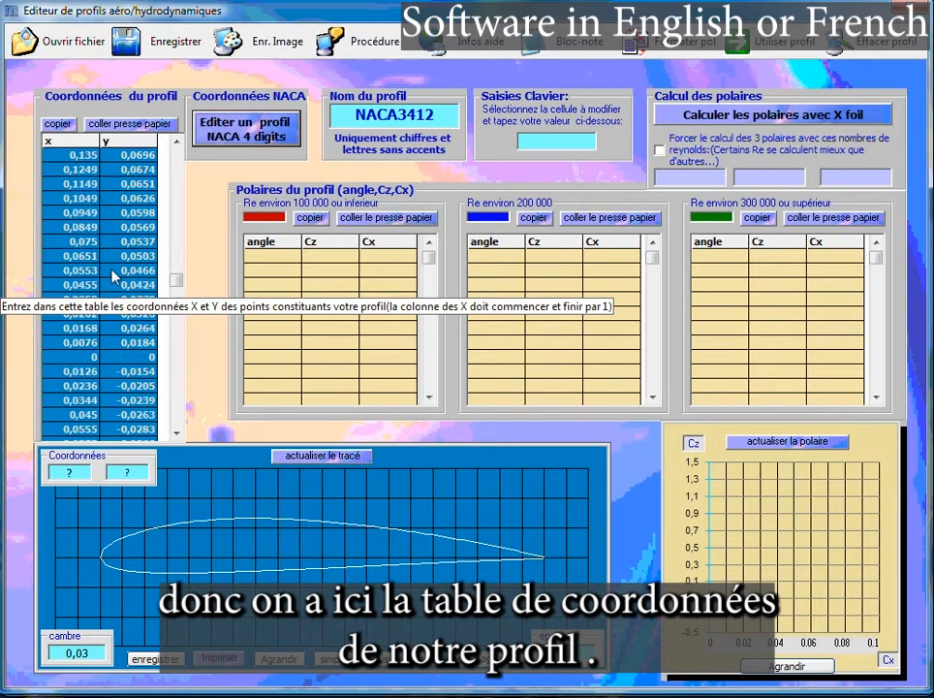
{"action": "scroll", "coordinate": [111, 320], "scroll_direction": "up", "scroll_amount": 20}
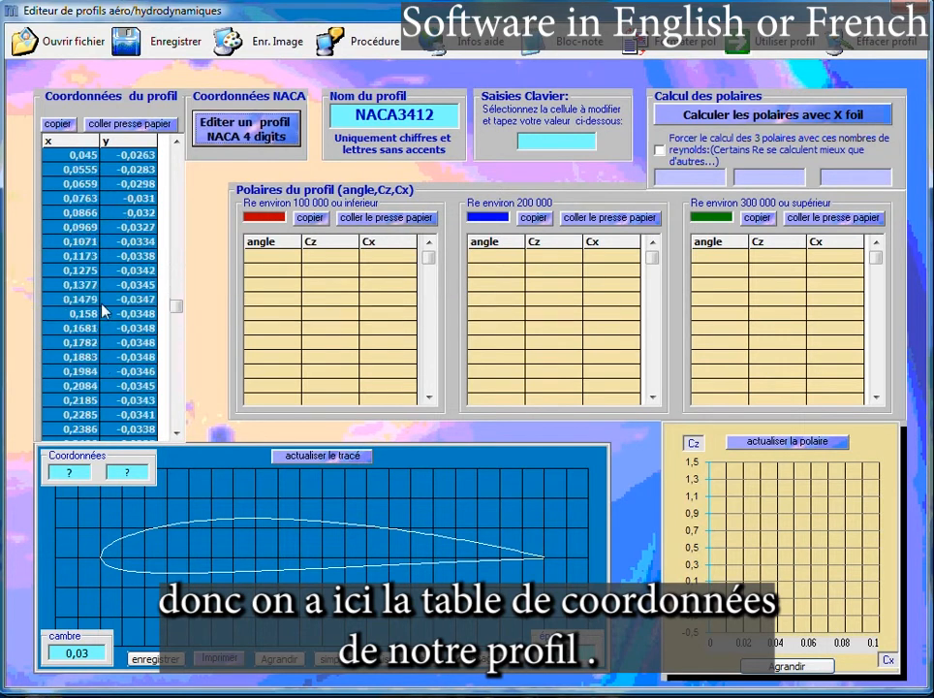
{"action": "scroll", "coordinate": [104, 288], "scroll_direction": "up", "scroll_amount": 20}
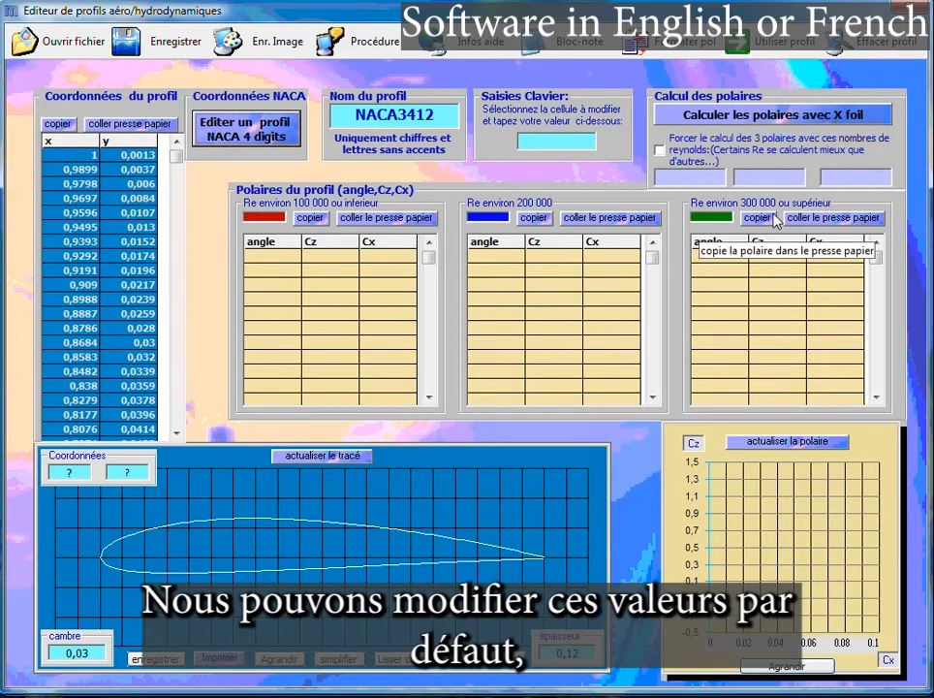
{"action": "left_click", "coordinate": [660, 150]}
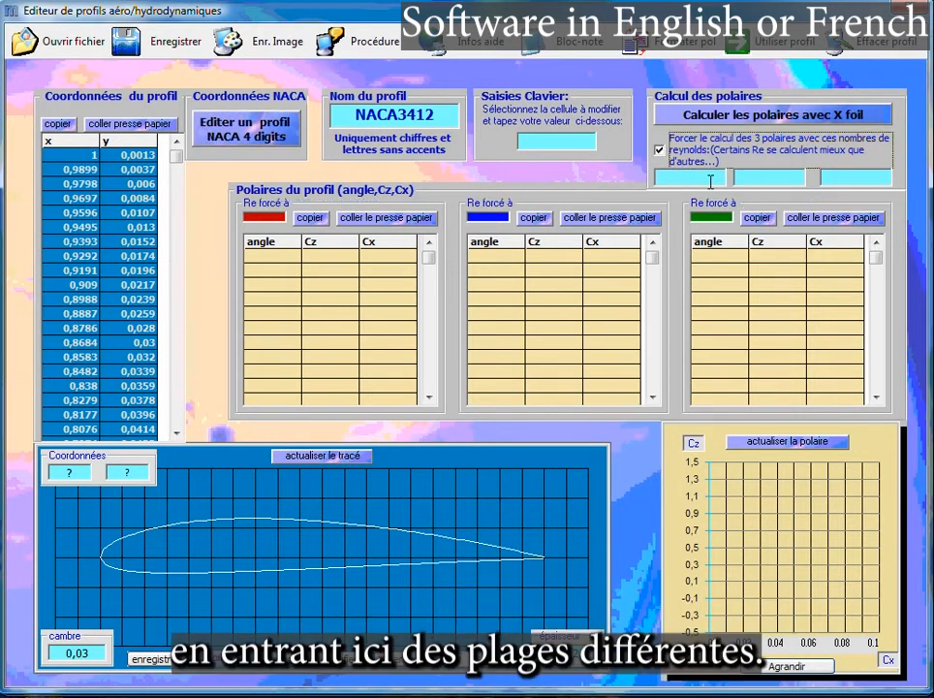
{"action": "left_click", "coordinate": [711, 179]}
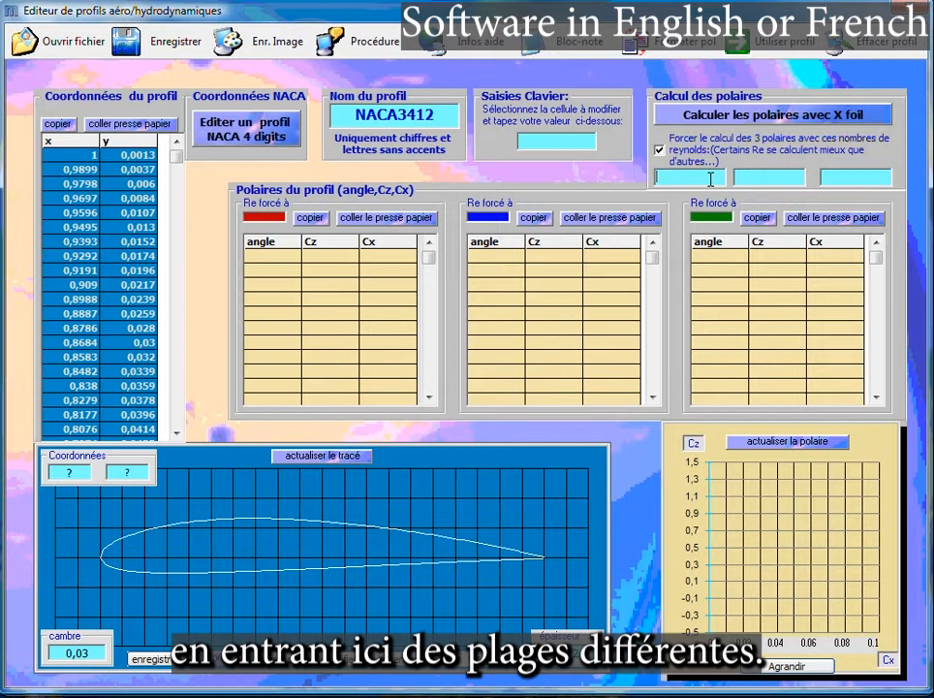
{"action": "left_click", "coordinate": [662, 152]}
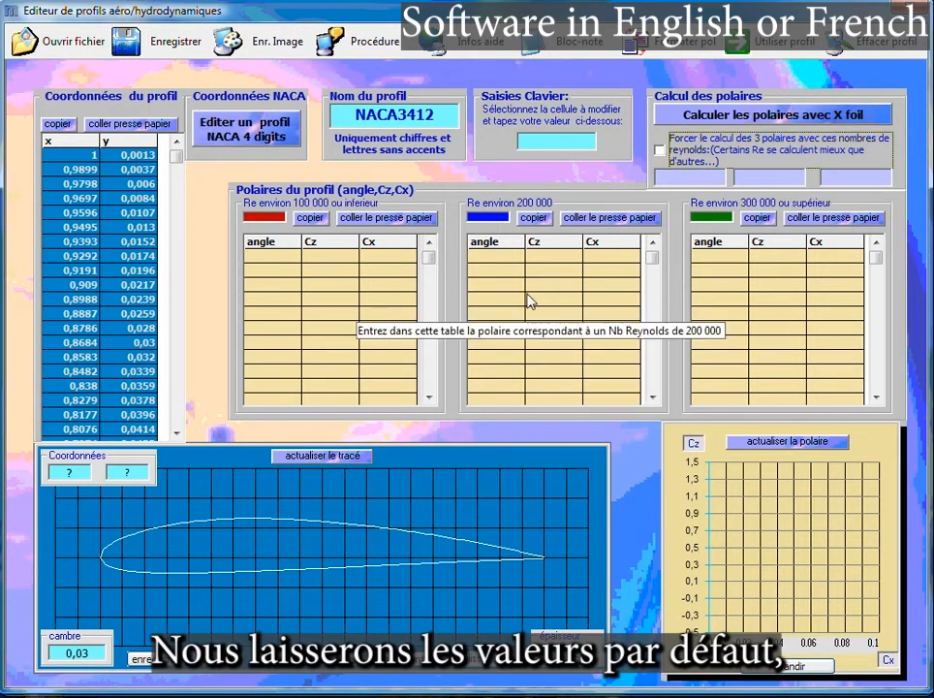
Calculate the profile's polars with XFoil at the default Reynolds numbers, keep the calculation details open for reading, and close XFoil
{"action": "left_click", "coordinate": [713, 116]}
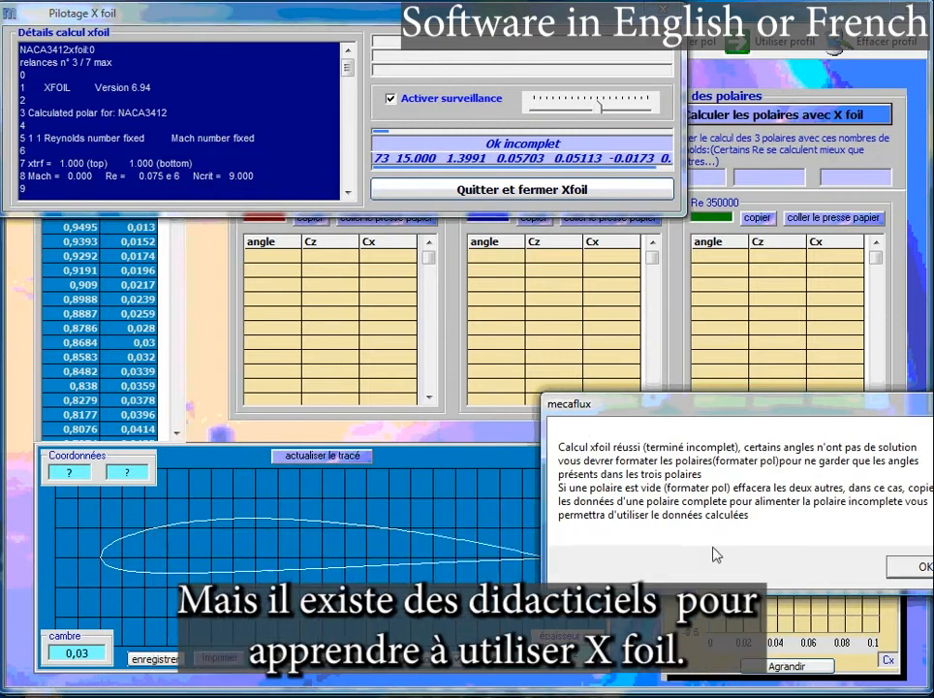
{"action": "left_click_drag", "start_coordinate": [807, 418], "coordinate": [676, 386]}
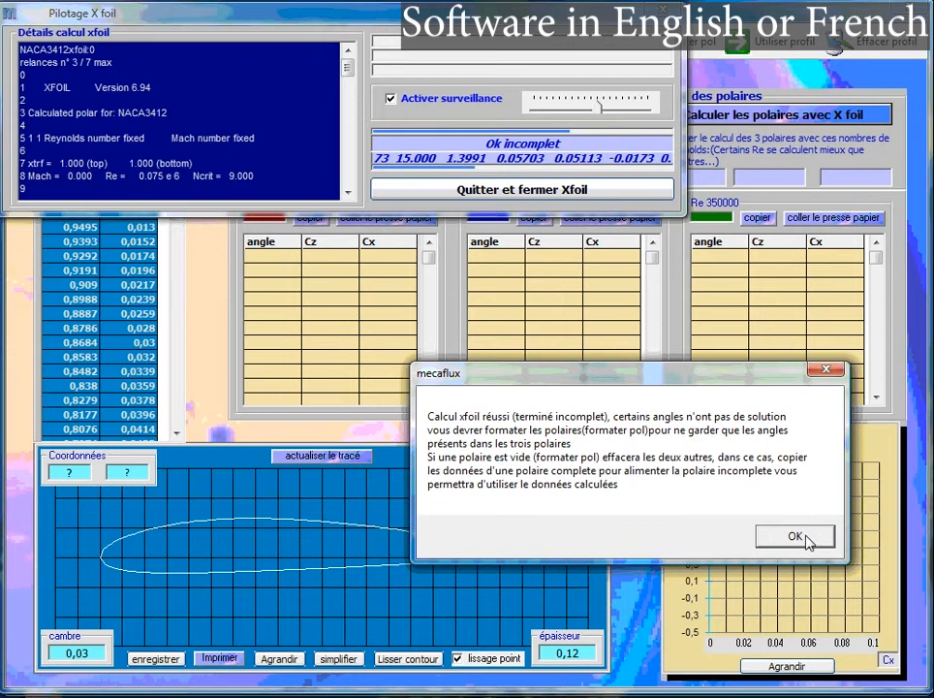
{"action": "left_click", "coordinate": [797, 536]}
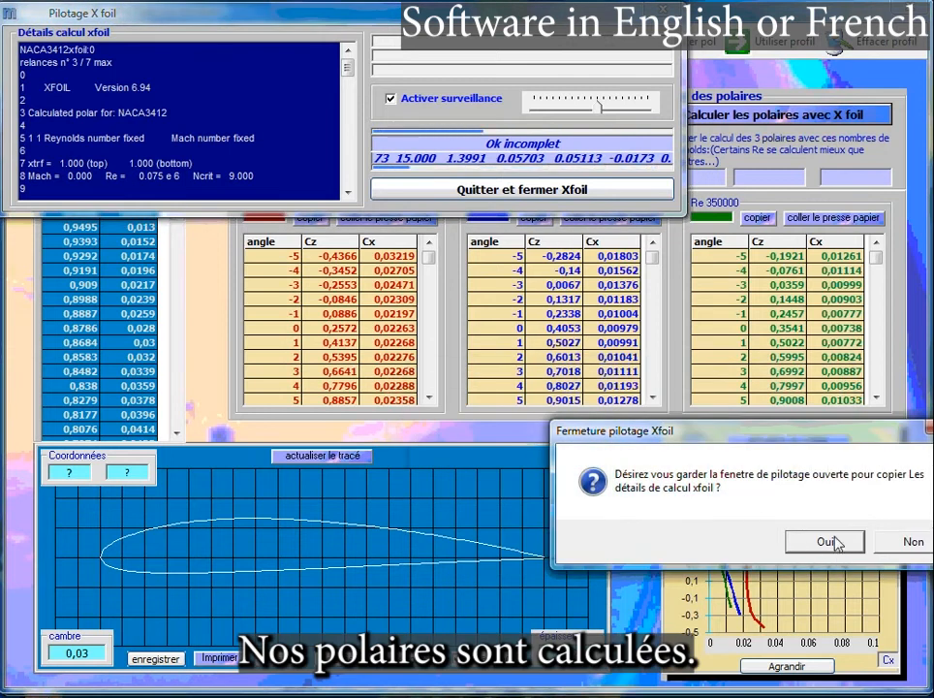
{"action": "left_click_drag", "start_coordinate": [820, 436], "coordinate": [715, 402]}
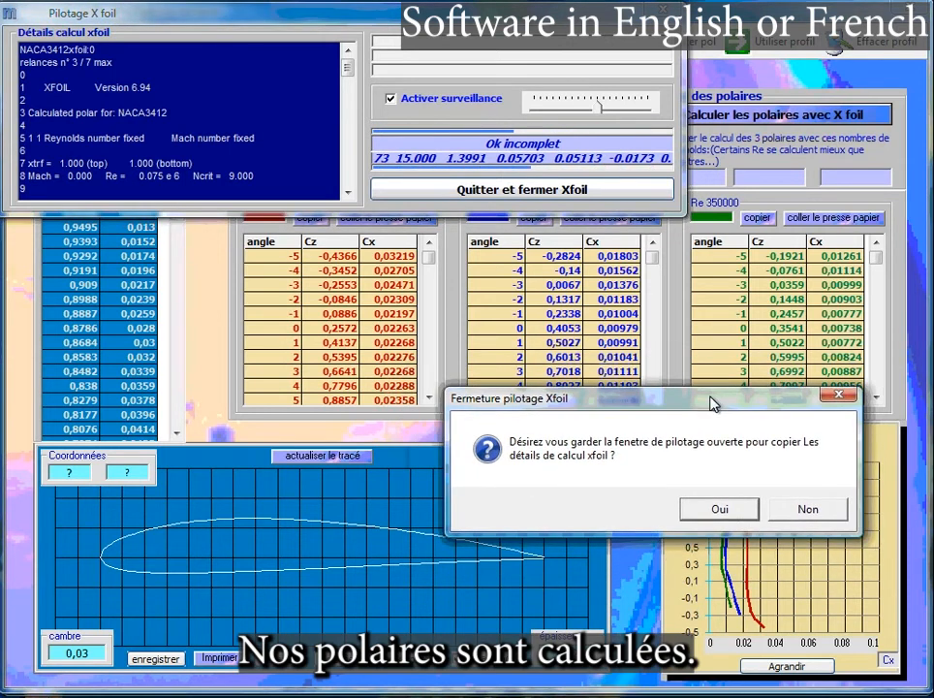
{"action": "left_click", "coordinate": [715, 513]}
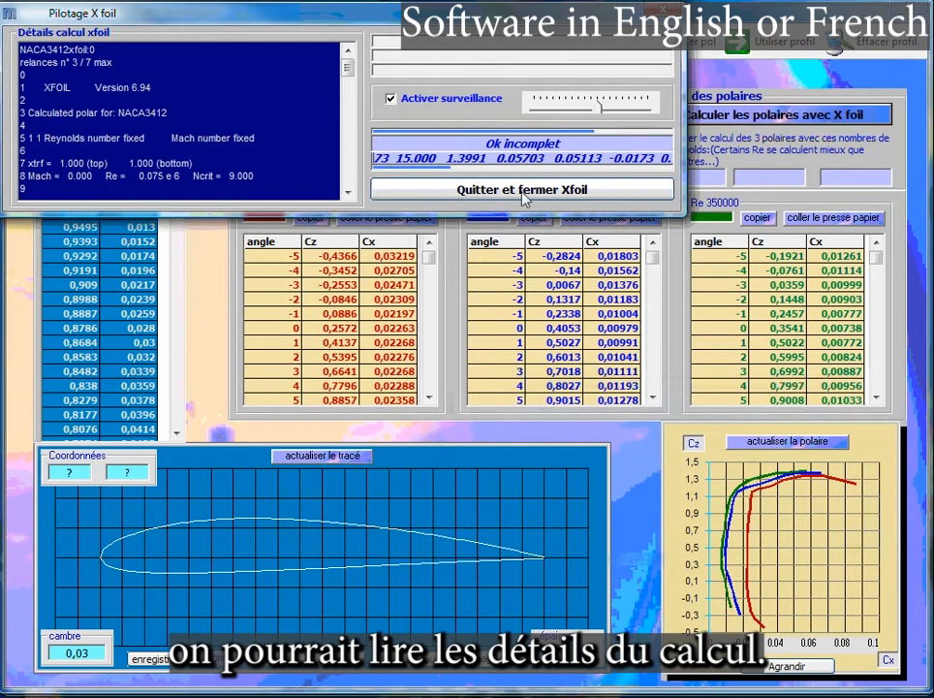
{"action": "left_click", "coordinate": [594, 191]}
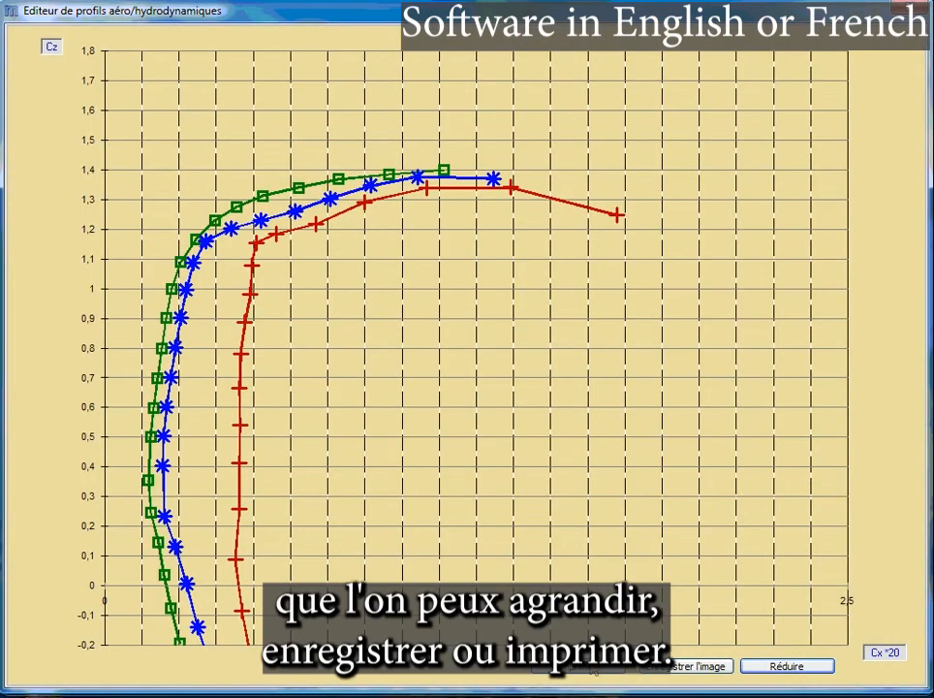
Reduce the enlarged polar chart to its normal size and save the NACA3412 profile to the database
{"action": "left_click", "coordinate": [787, 667]}
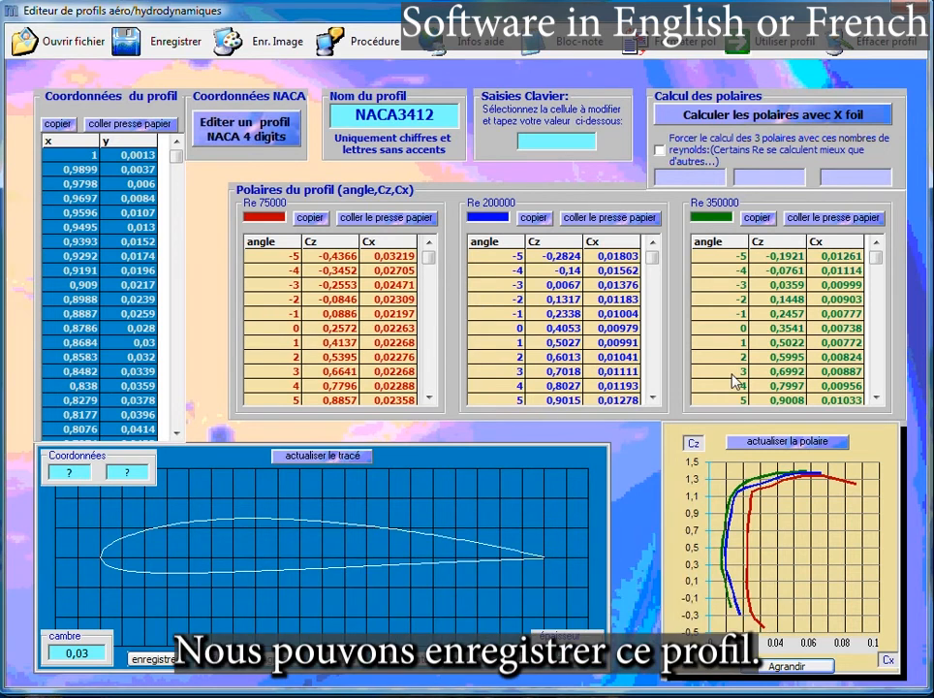
{"action": "left_click", "coordinate": [176, 48]}
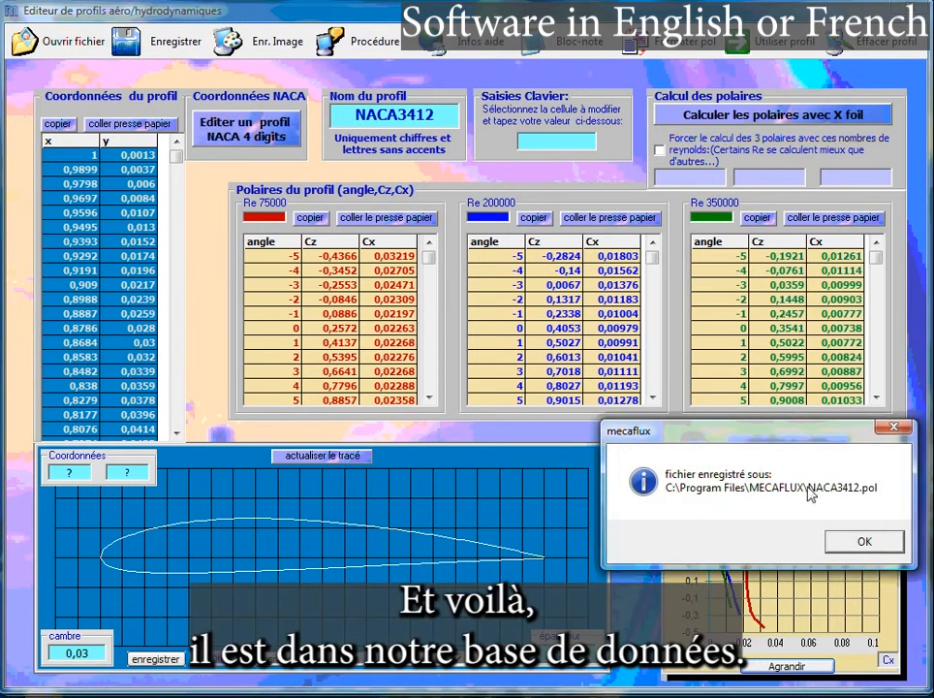
{"action": "left_click", "coordinate": [864, 544]}
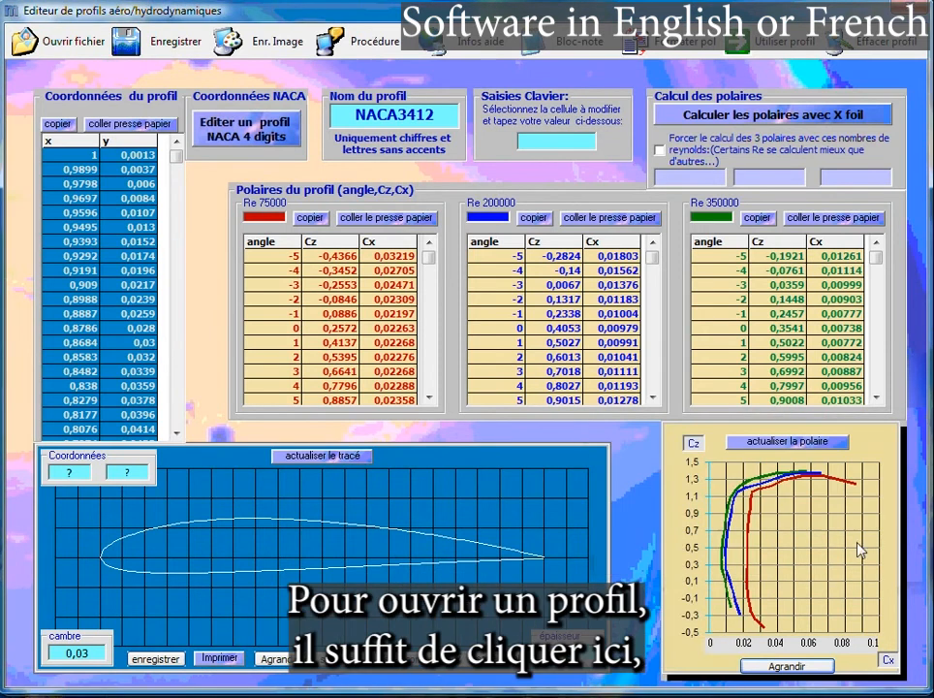
Browse the saved .pol profile files in the MECAFLUX folder without opening one
{"action": "left_click", "coordinate": [61, 43]}
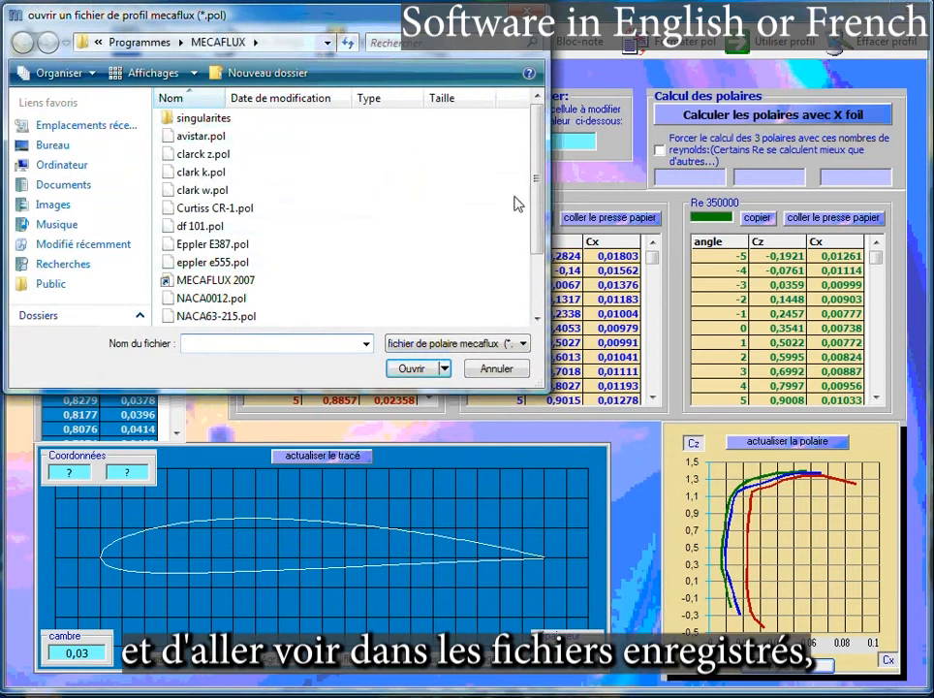
{"action": "scroll", "coordinate": [540, 187], "scroll_direction": "down", "scroll_amount": 2}
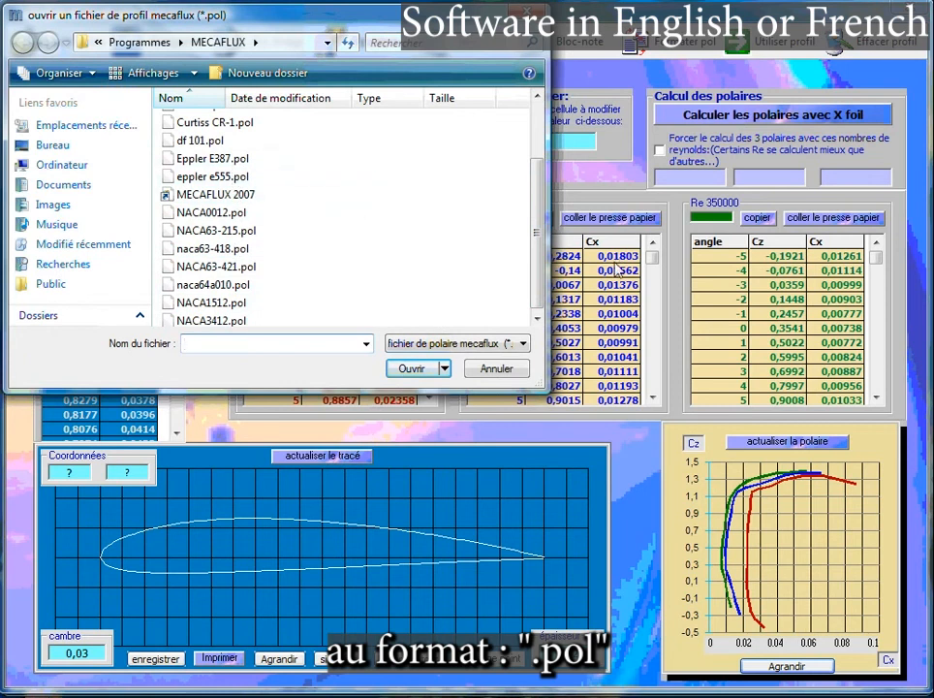
{"action": "scroll", "coordinate": [291, 213], "scroll_direction": "up", "scroll_amount": 2}
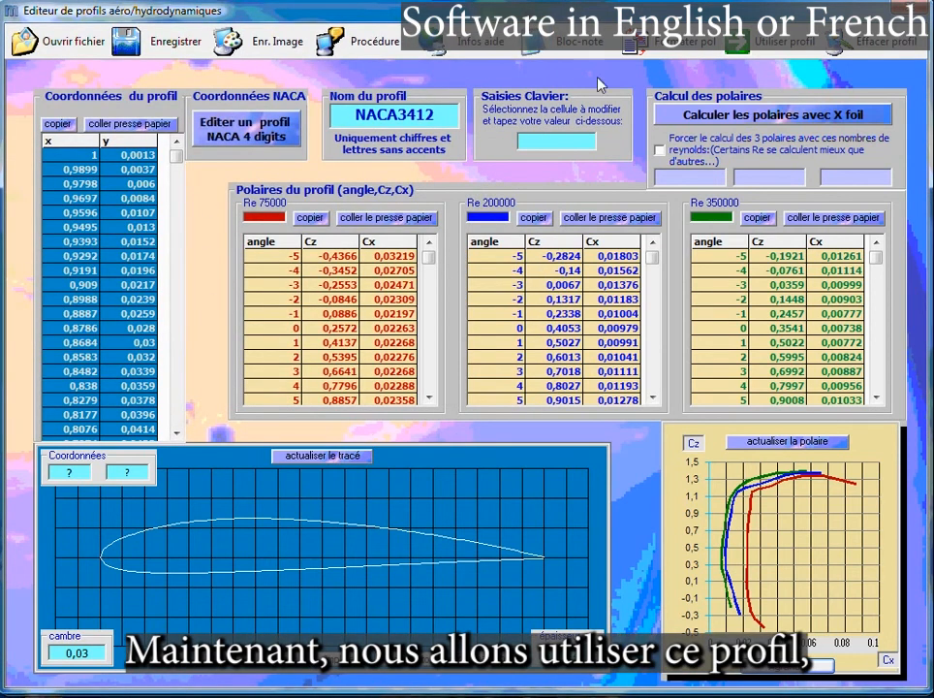
Export the NACA3412 profile to the lift and drag calculation, saving its file, and select "profil éditeur importé" as the profile
{"action": "left_click", "coordinate": [756, 42]}
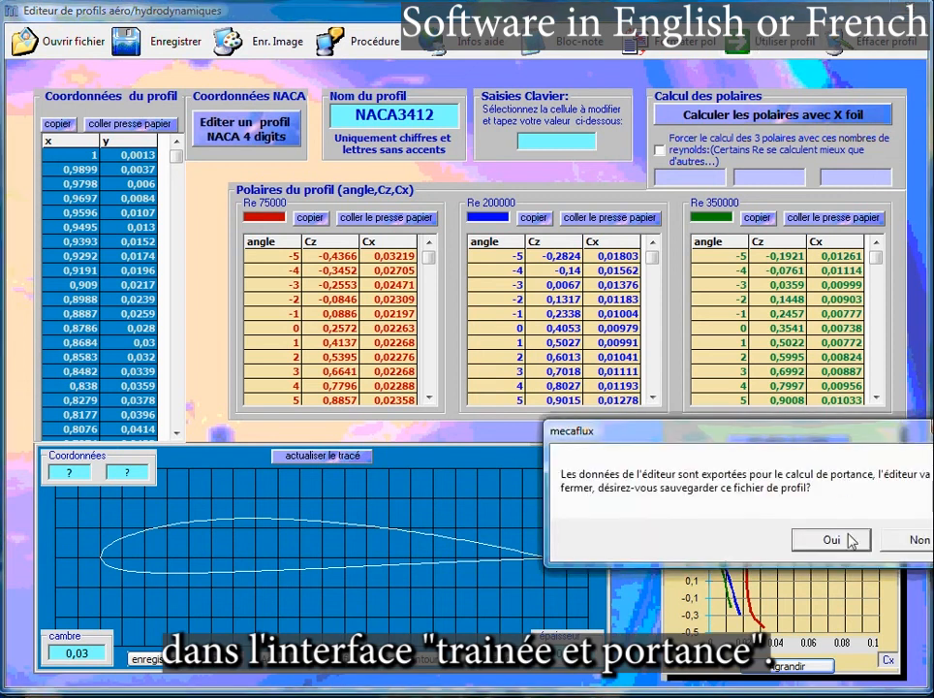
{"action": "left_click", "coordinate": [851, 540]}
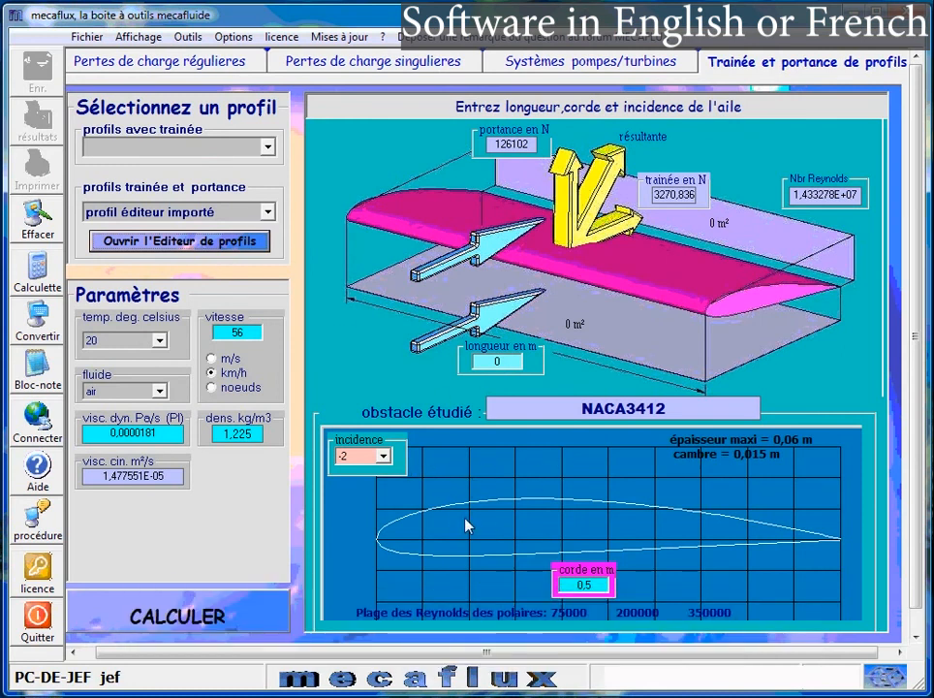
{"action": "left_click", "coordinate": [268, 211]}
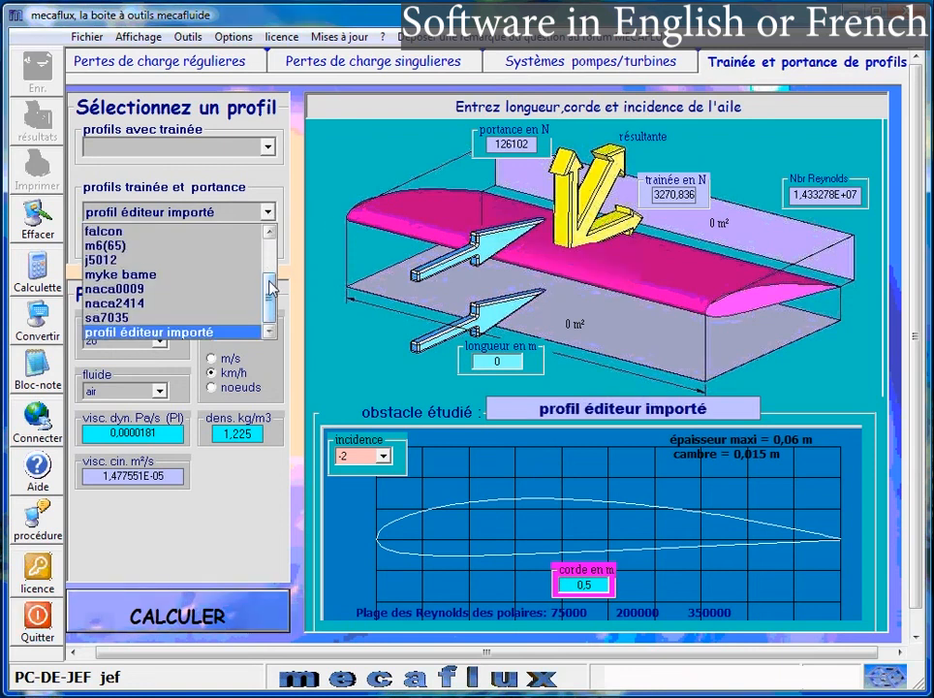
{"action": "mouse_move", "coordinate": [269, 287]}
{"action": "left_mouse_down"}
{"action": "mouse_move", "coordinate": [269, 242]}
{"action": "mouse_move", "coordinate": [264, 299]}
{"action": "left_mouse_up"}
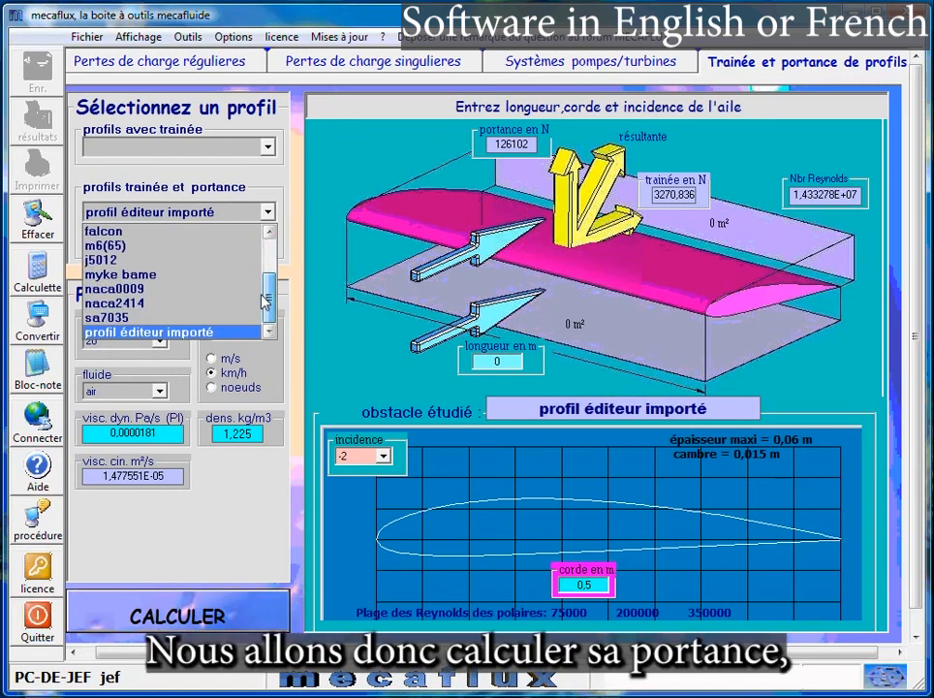
{"action": "left_click", "coordinate": [146, 332]}
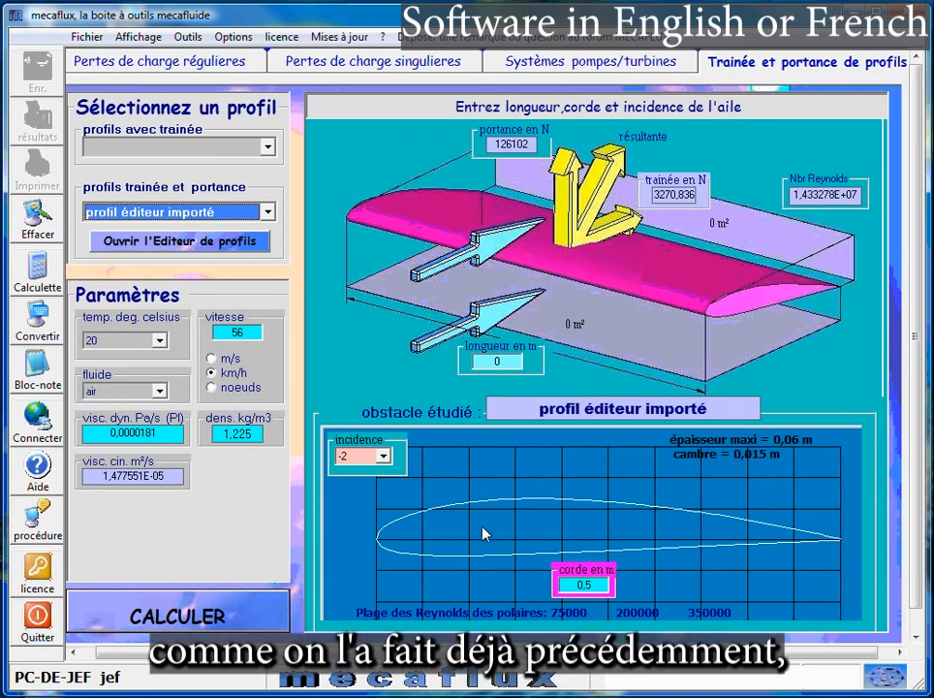
Calculate the imported profile's lift and drag with 3 degrees incidence and 1 m length, and read through the results sheet
{"action": "left_click", "coordinate": [385, 460]}
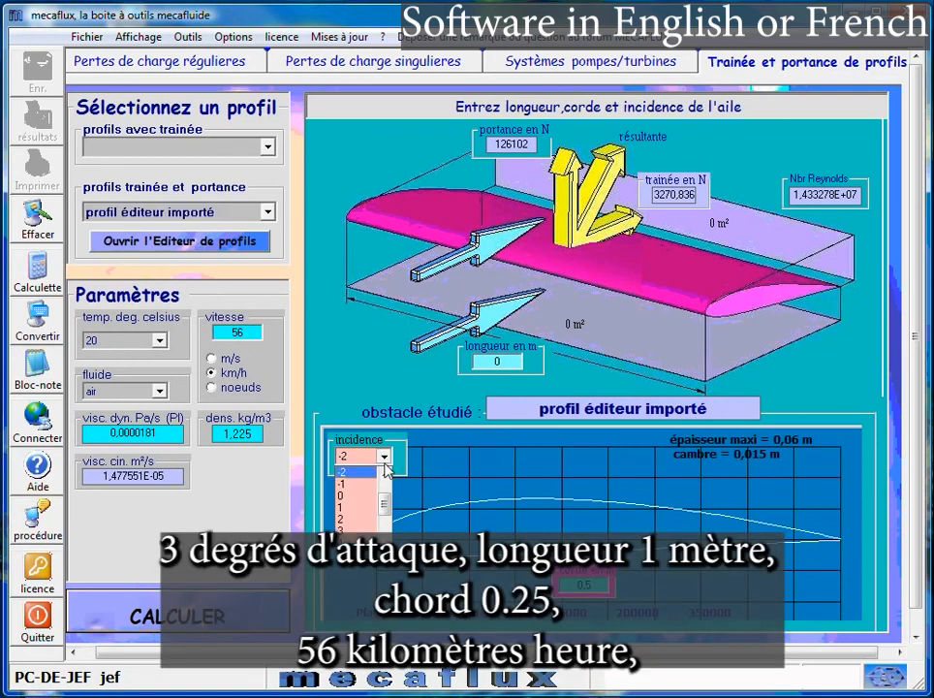
{"action": "left_click", "coordinate": [351, 532]}
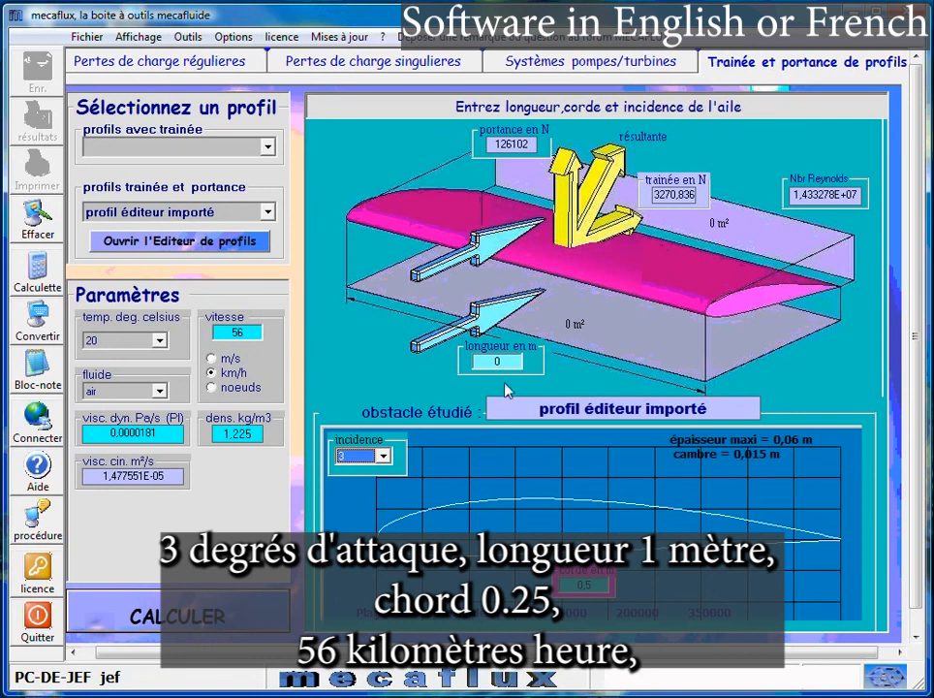
{"action": "left_click", "coordinate": [479, 362]}
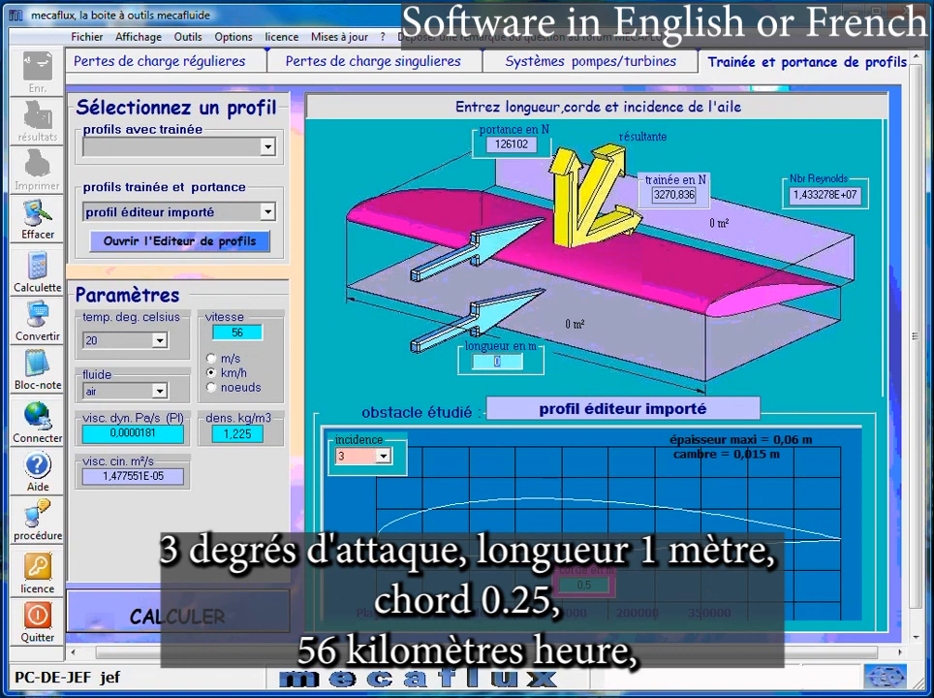
{"action": "type", "text": "1"}
{"action": "left_click", "coordinate": [204, 610]}
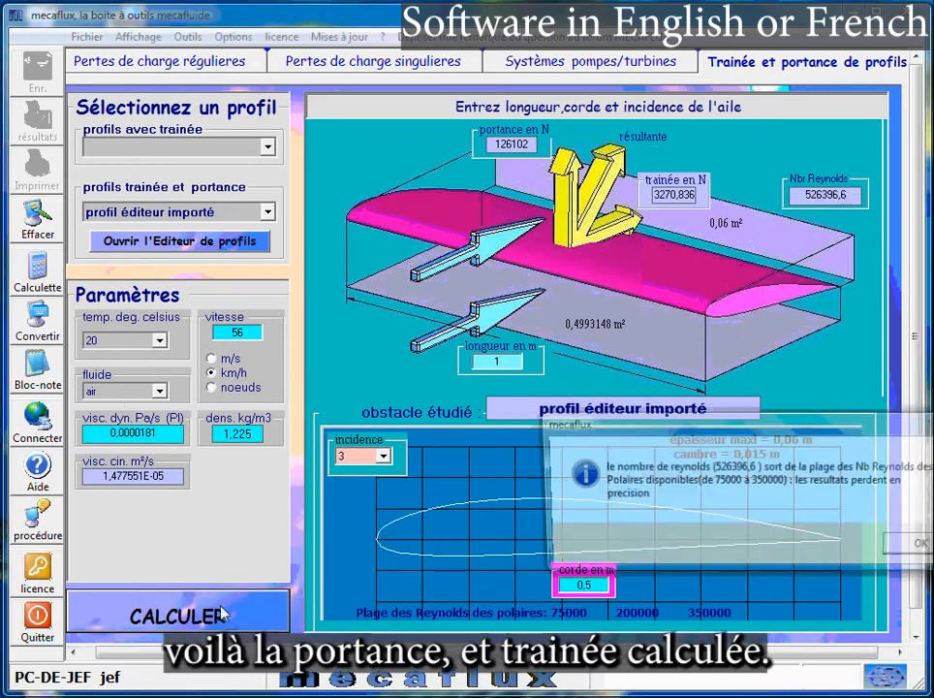
{"action": "left_click", "coordinate": [921, 546]}
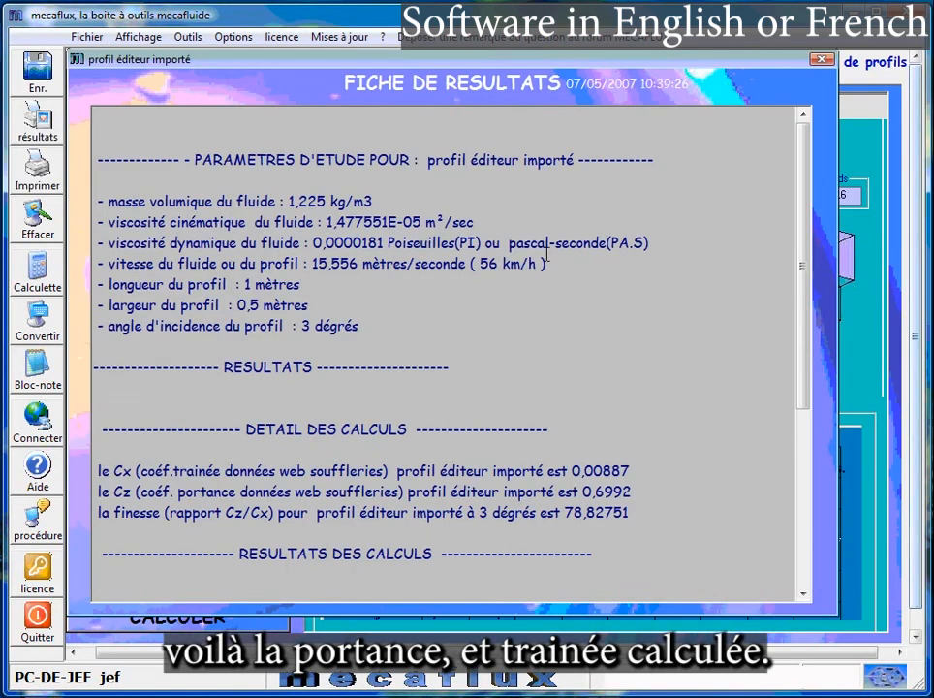
{"action": "scroll", "coordinate": [360, 338], "scroll_direction": "down", "scroll_amount": 5}
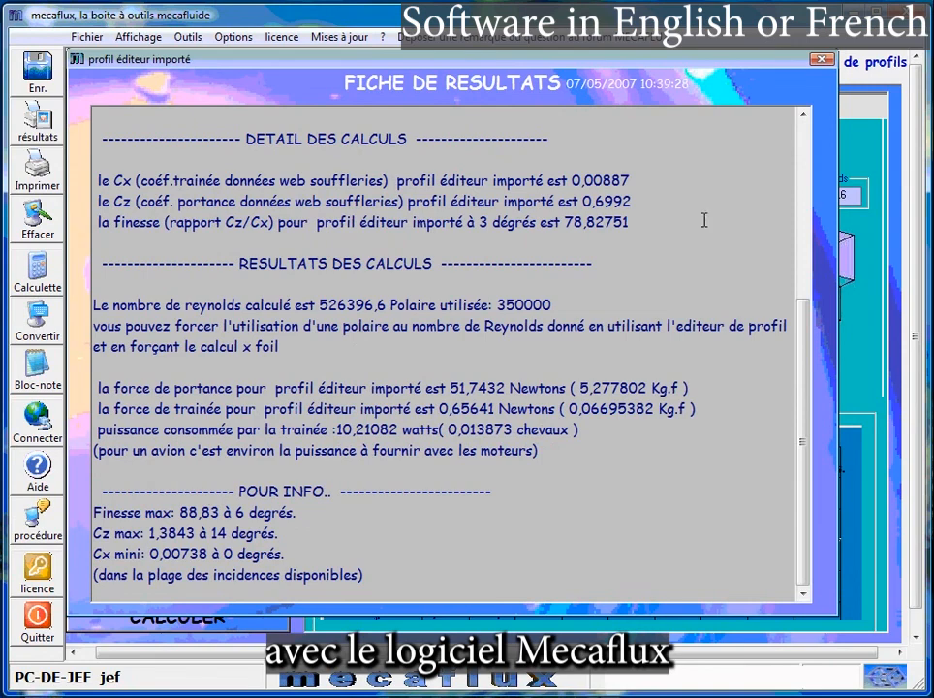